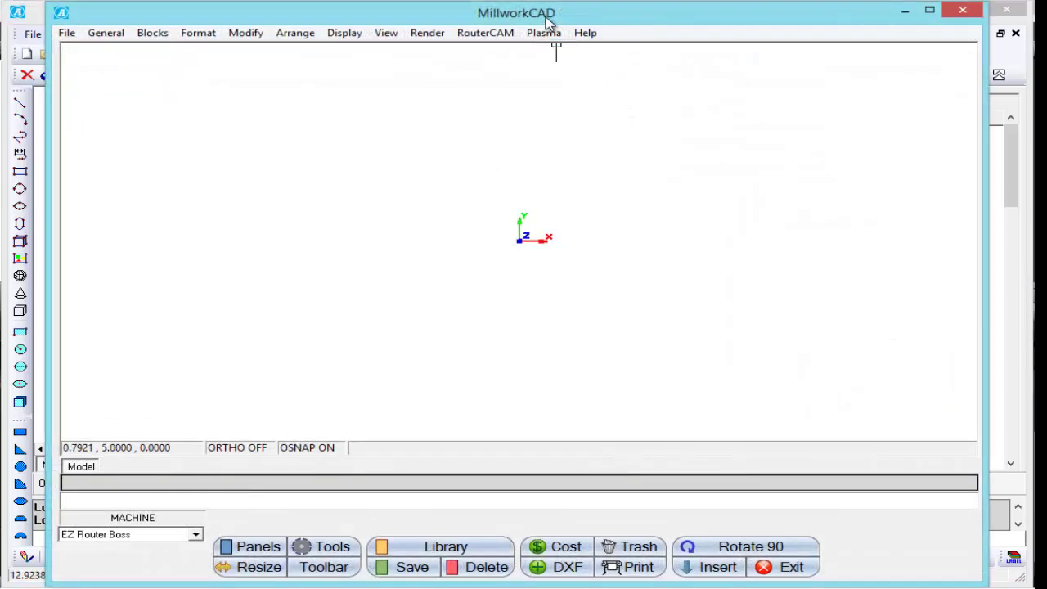
Insert a straight 60 x 24 Phenolic Resin panel with its lower-left corner at X 0, Y 0.
{"action": "left_click", "coordinate": [270, 545]}
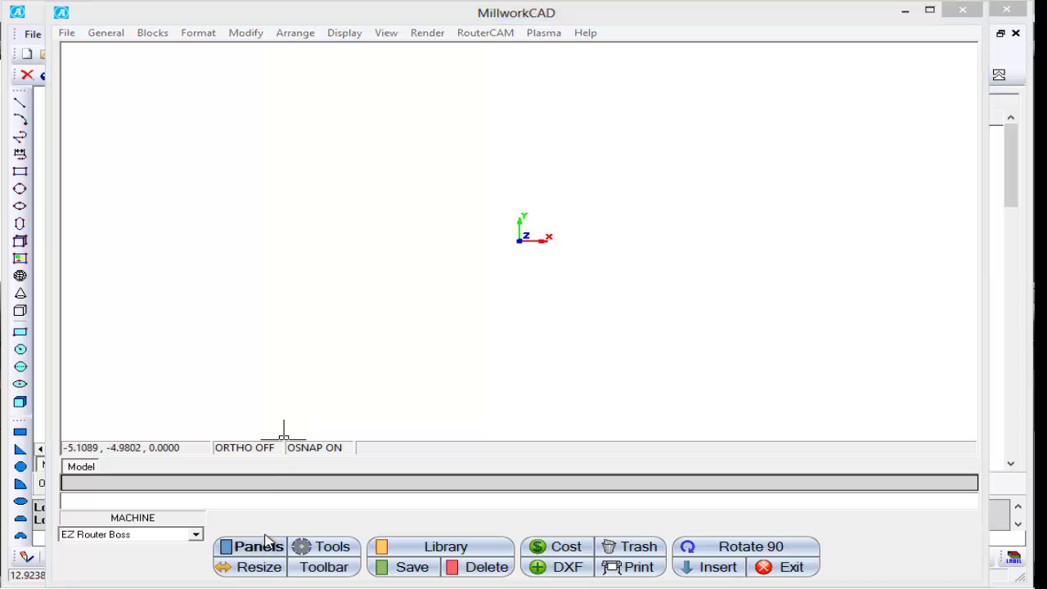
{"action": "left_click", "coordinate": [155, 82]}
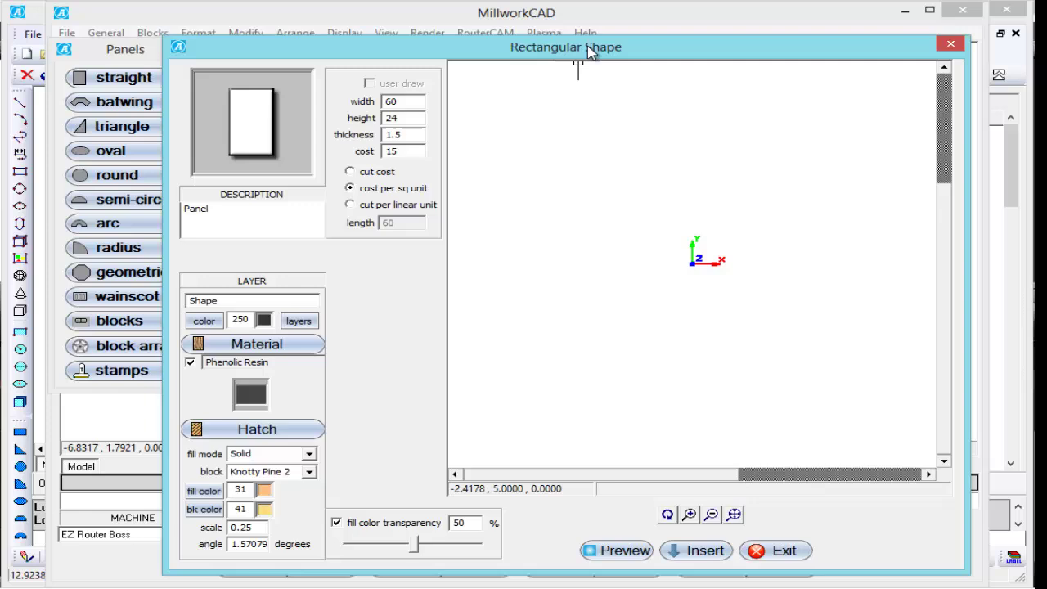
{"action": "left_click_drag", "start_coordinate": [585, 41], "coordinate": [570, 41]}
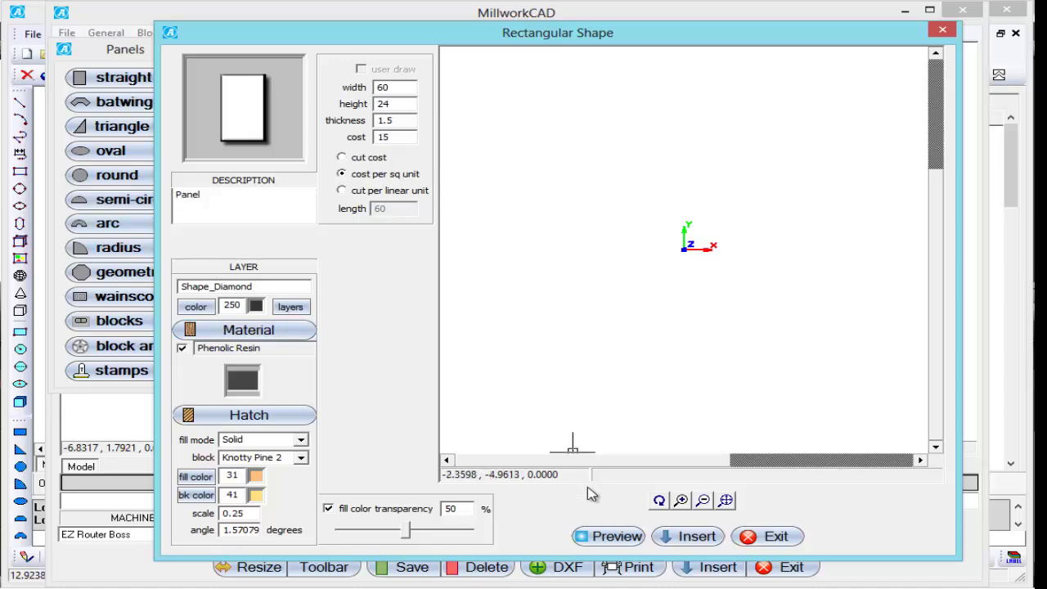
{"action": "left_click", "coordinate": [613, 536]}
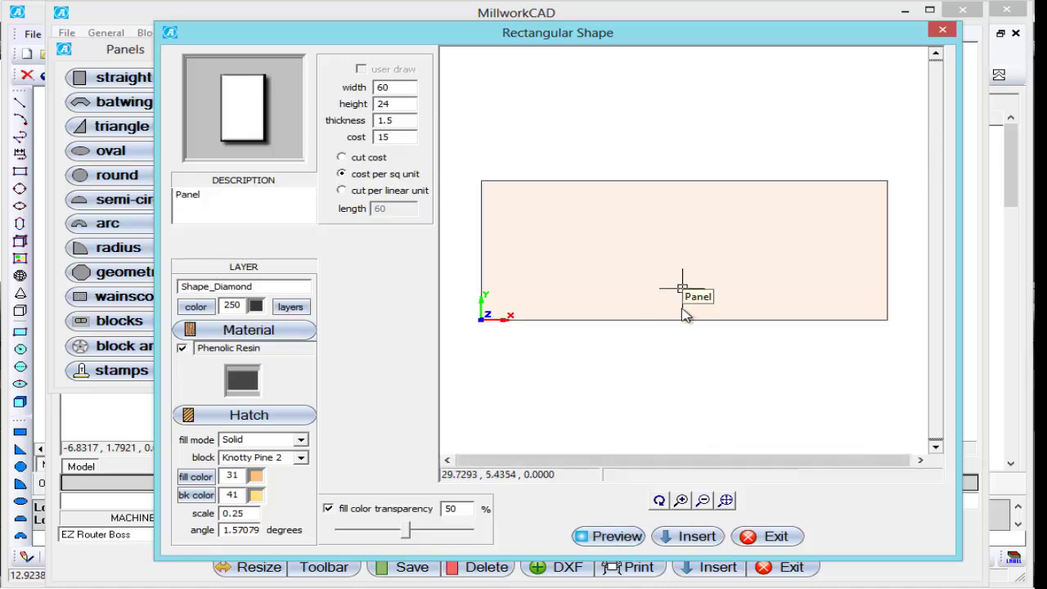
{"action": "left_click", "coordinate": [694, 537]}
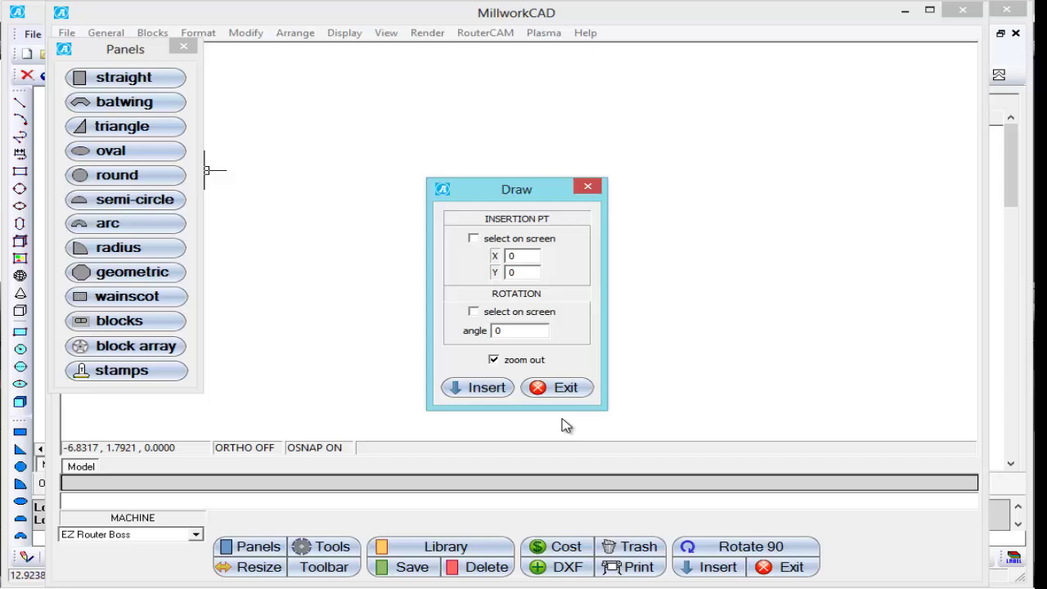
{"action": "left_click", "coordinate": [484, 387]}
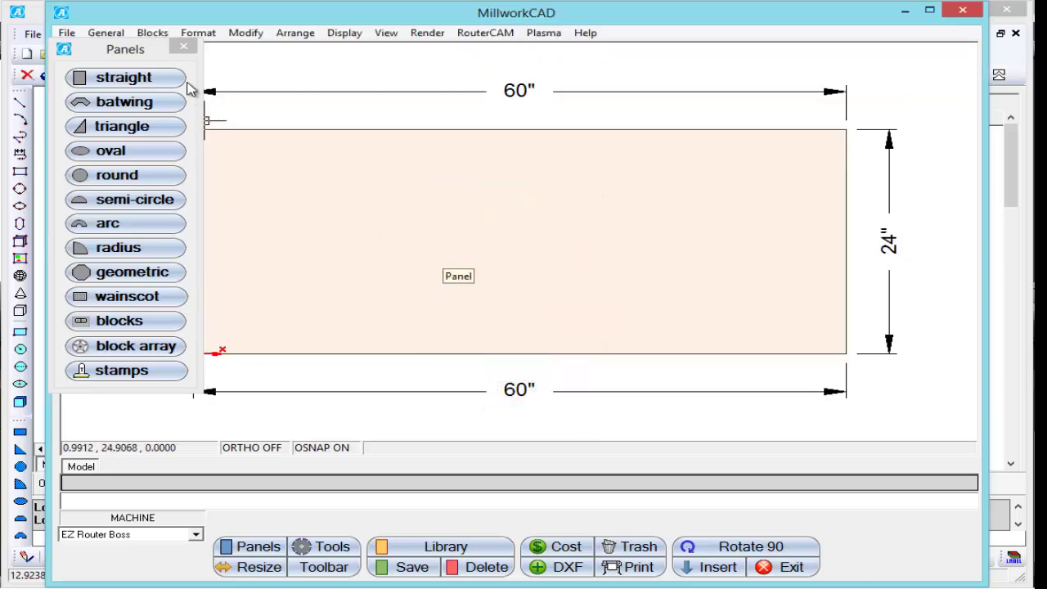
{"action": "left_click", "coordinate": [183, 47]}
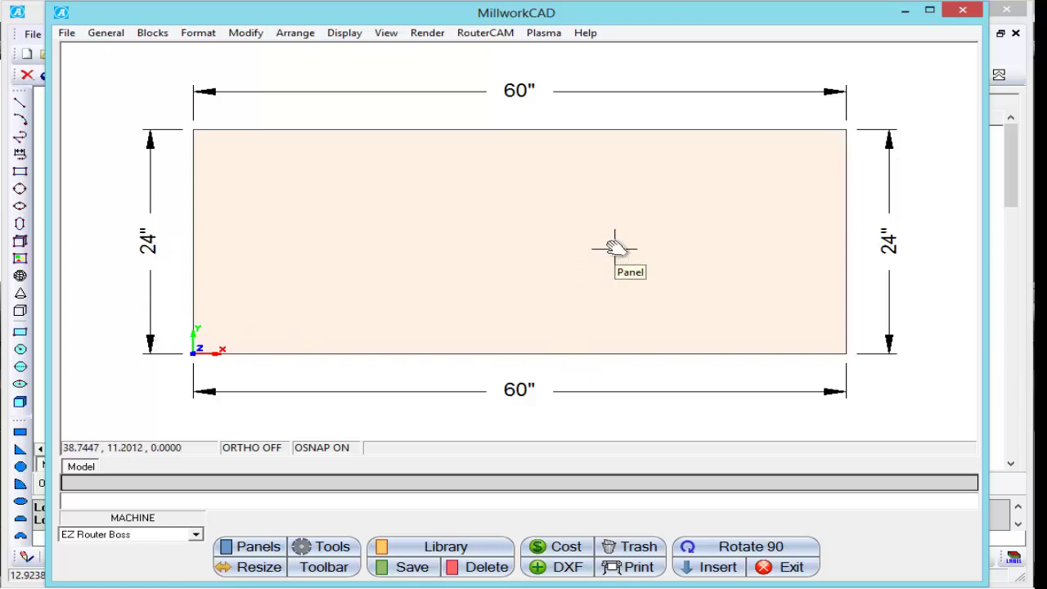
{"action": "middle_click_drag", "start_coordinate": [615, 247], "coordinate": [607, 245]}
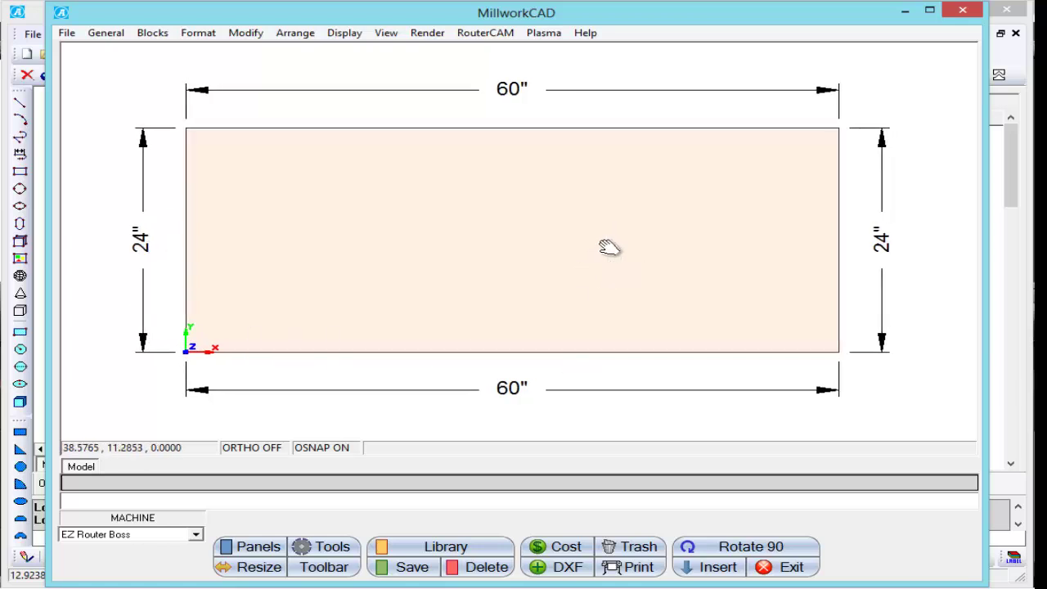
Start a router cut on the panel's top edge using the Sink Cutout scheme.
{"action": "left_click", "coordinate": [328, 545]}
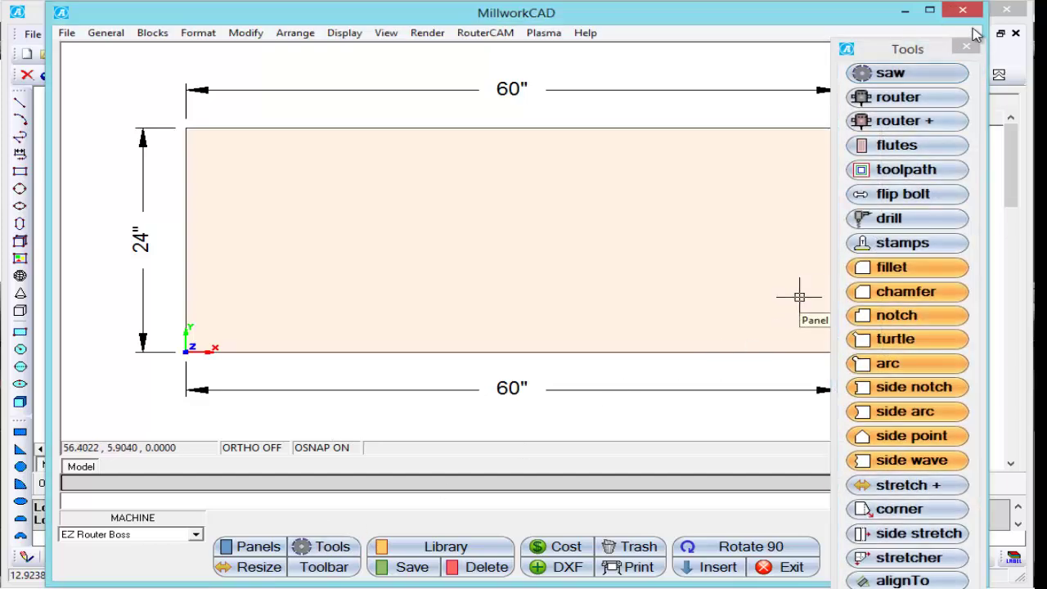
{"action": "left_click_drag", "start_coordinate": [930, 45], "coordinate": [951, 37]}
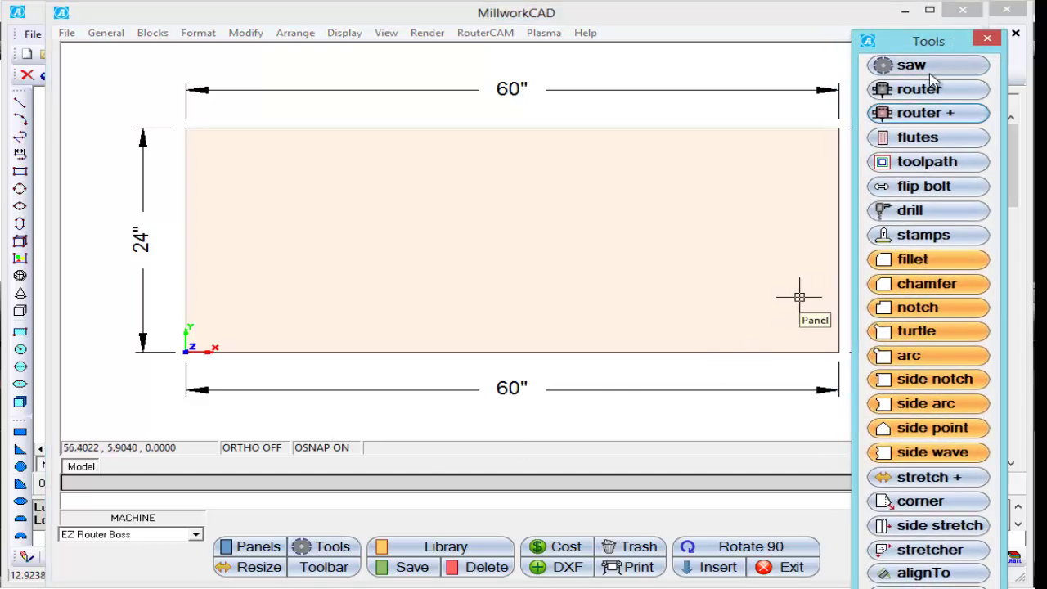
{"action": "left_click", "coordinate": [932, 93]}
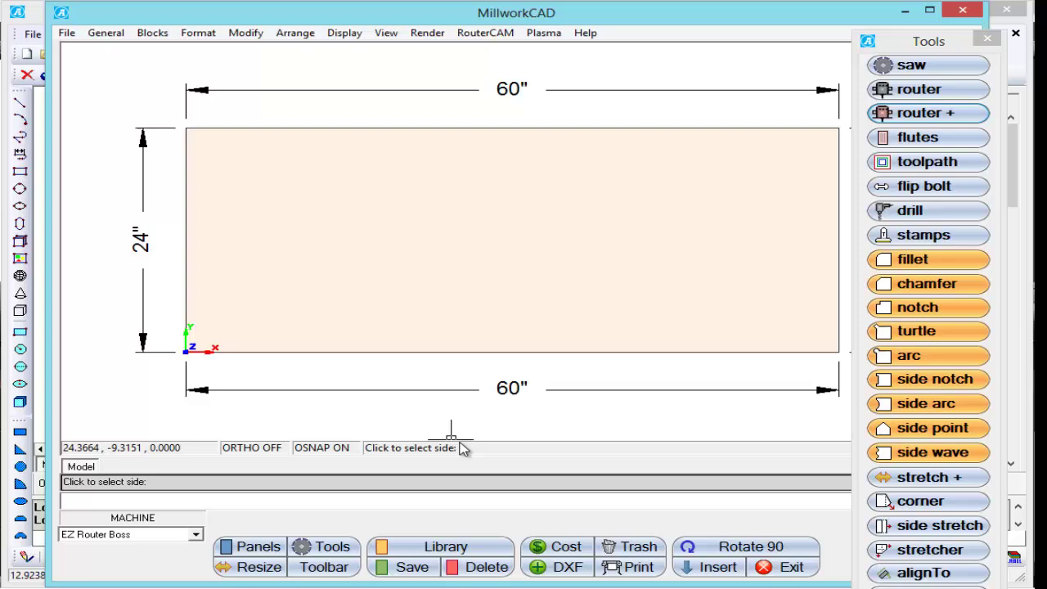
{"action": "left_click", "coordinate": [511, 128]}
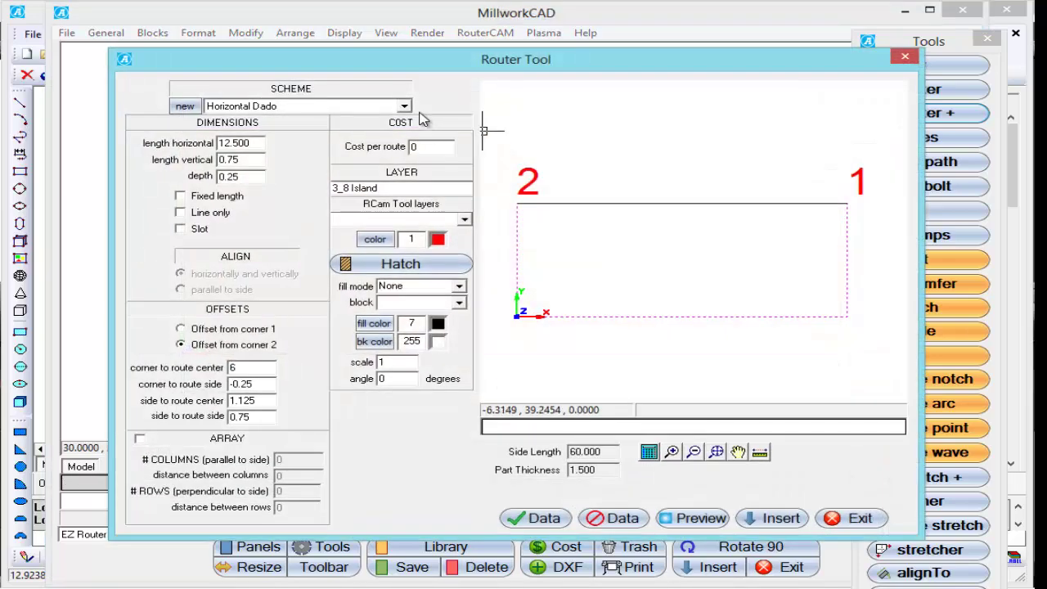
{"action": "left_click", "coordinate": [404, 106]}
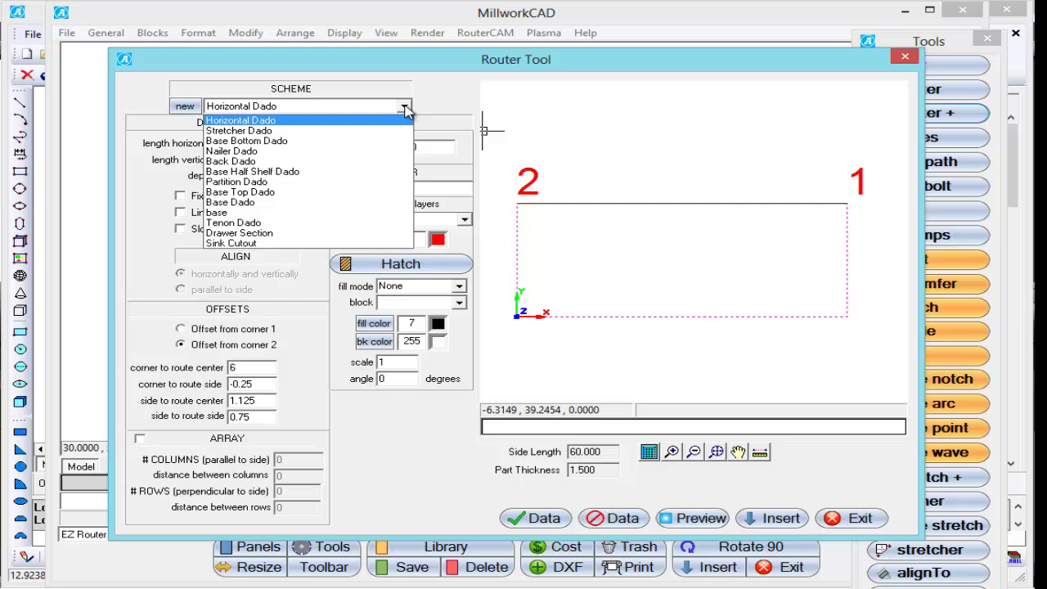
{"action": "left_click", "coordinate": [244, 243]}
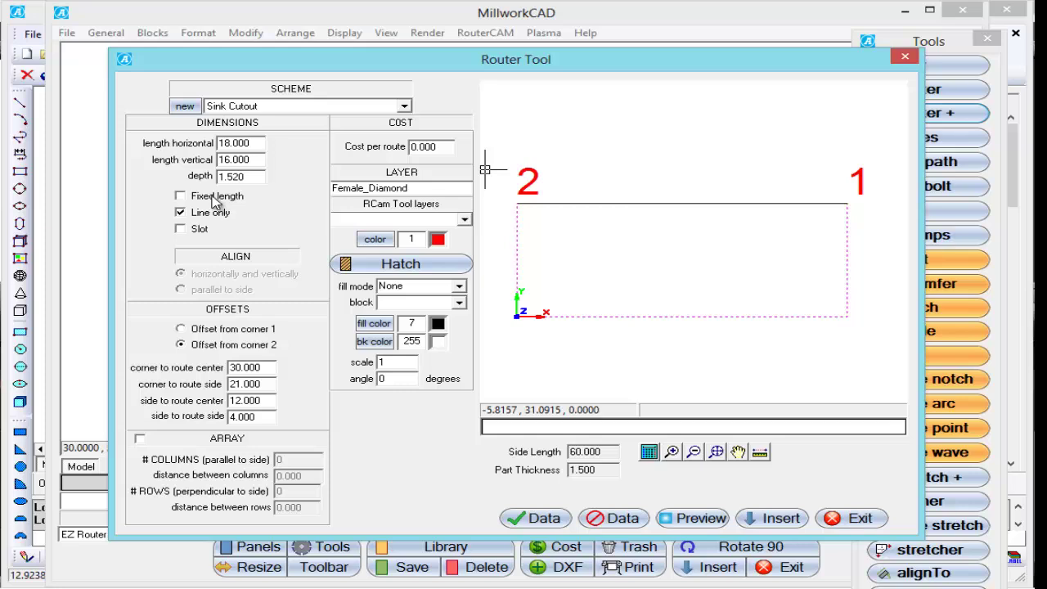
Enable Fixed length, disable Line only and Slot, and preview the 18 x 16 rectangular cutout.
{"action": "left_click", "coordinate": [682, 518]}
{"action": "left_click", "coordinate": [205, 230]}
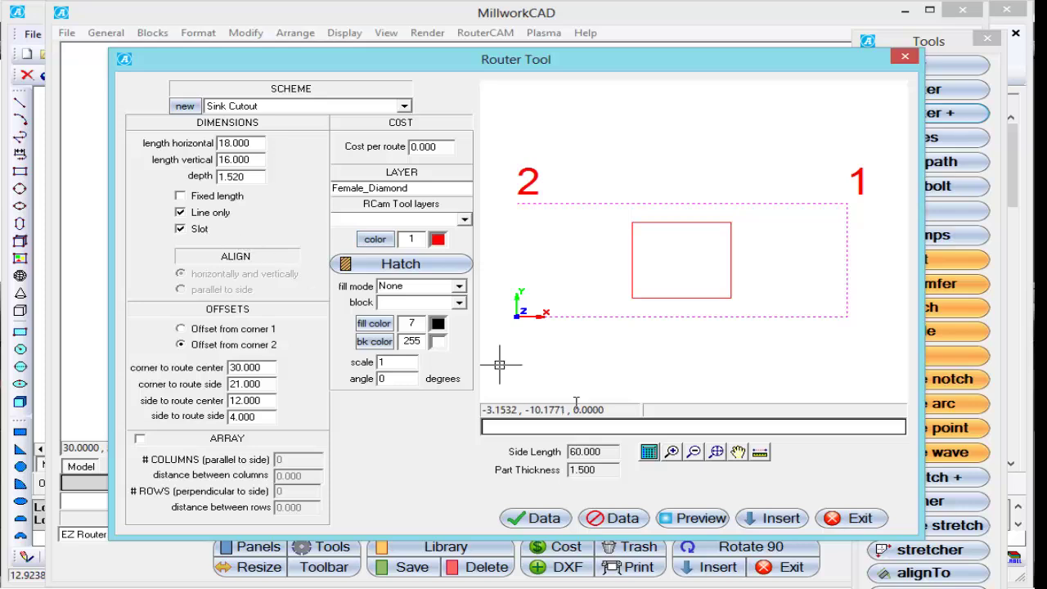
{"action": "left_click", "coordinate": [692, 518]}
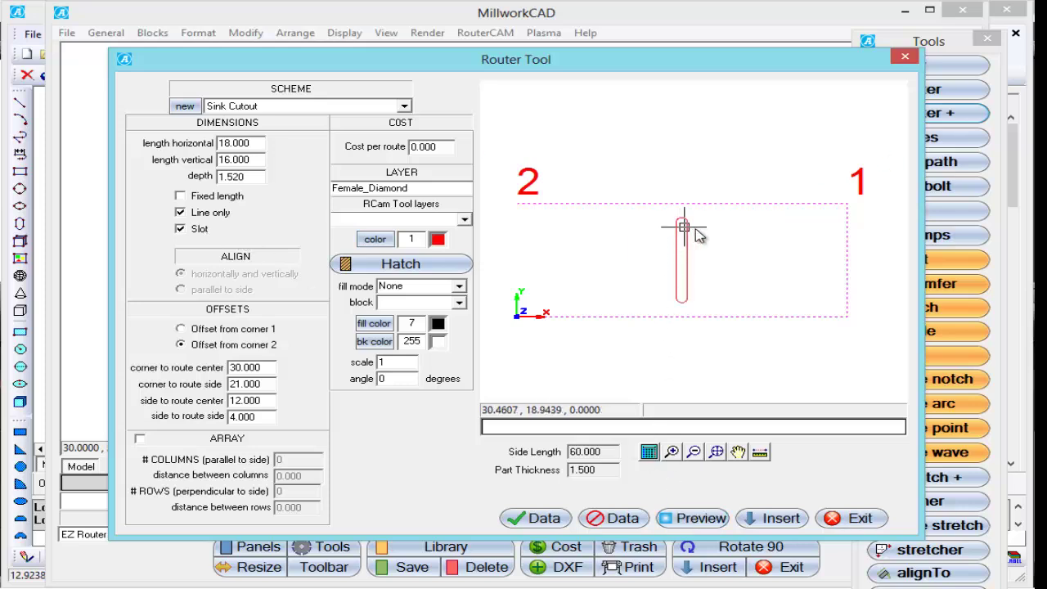
{"action": "left_click", "coordinate": [180, 197]}
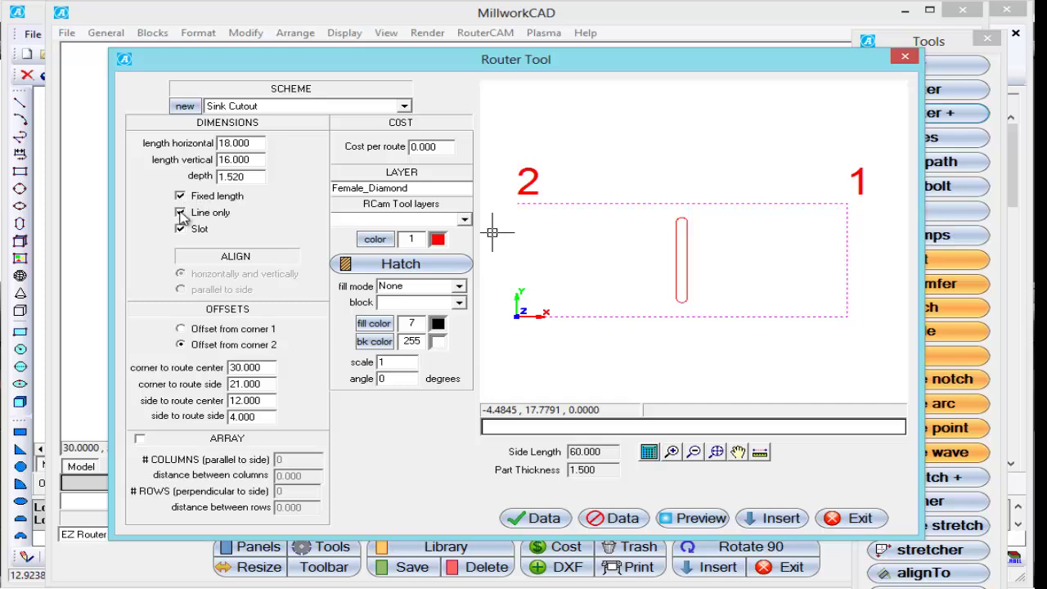
{"action": "left_click", "coordinate": [180, 213]}
{"action": "left_click", "coordinate": [180, 229]}
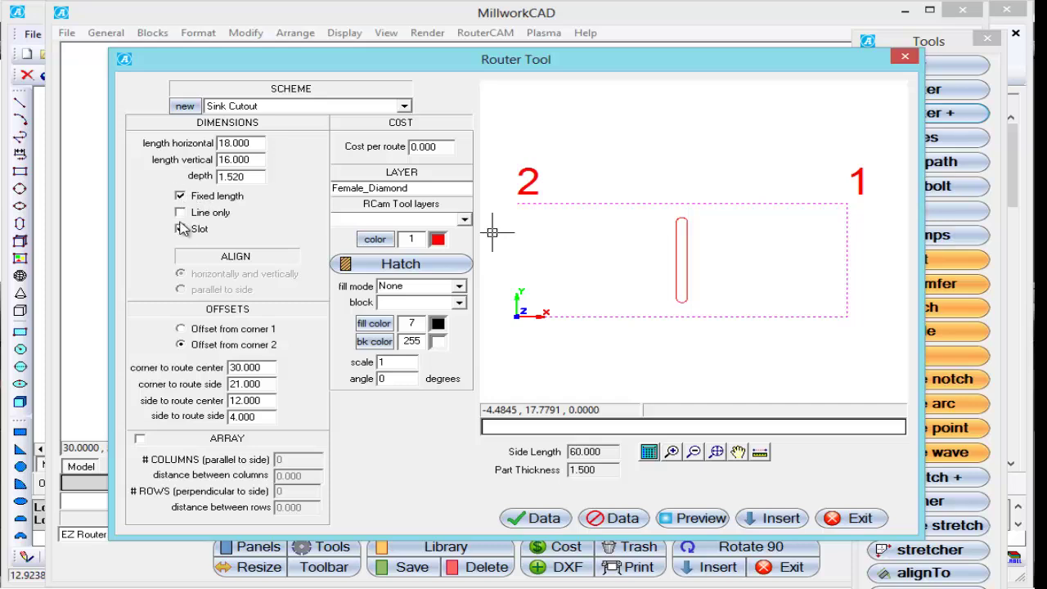
{"action": "left_click", "coordinate": [686, 518]}
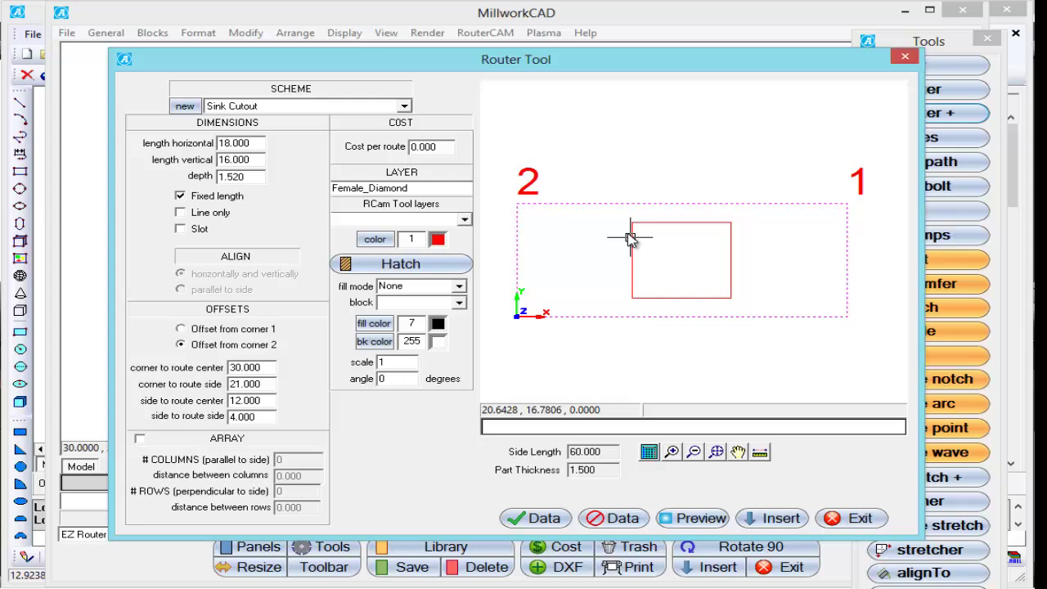
Save the Sink Cutout scheme to the database and insert the 18 x 16 cutout into the panel.
{"action": "left_click_drag", "start_coordinate": [594, 69], "coordinate": [594, 491]}
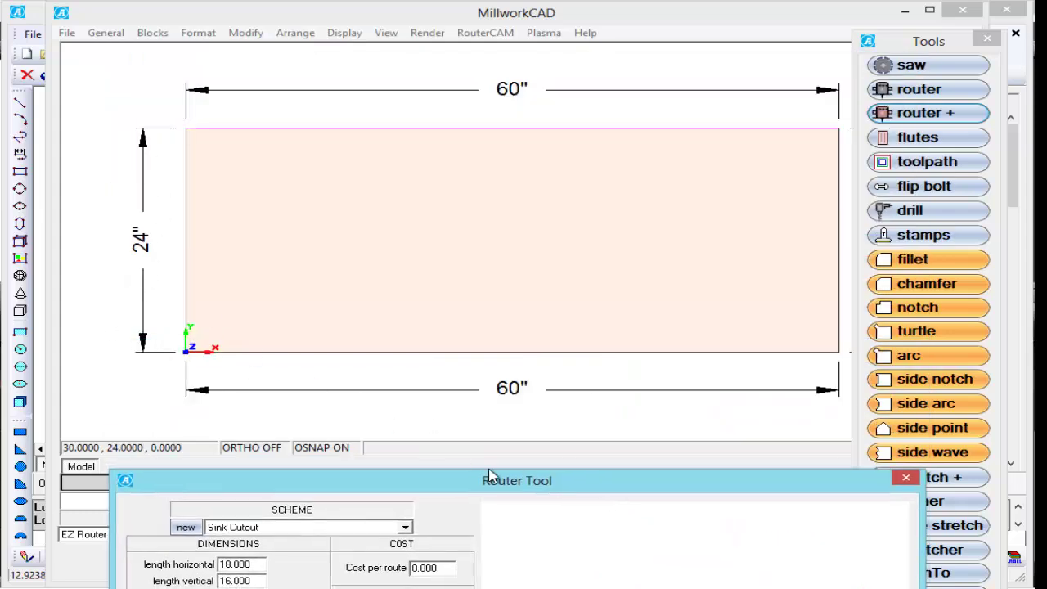
{"action": "left_click_drag", "start_coordinate": [489, 474], "coordinate": [465, 43]}
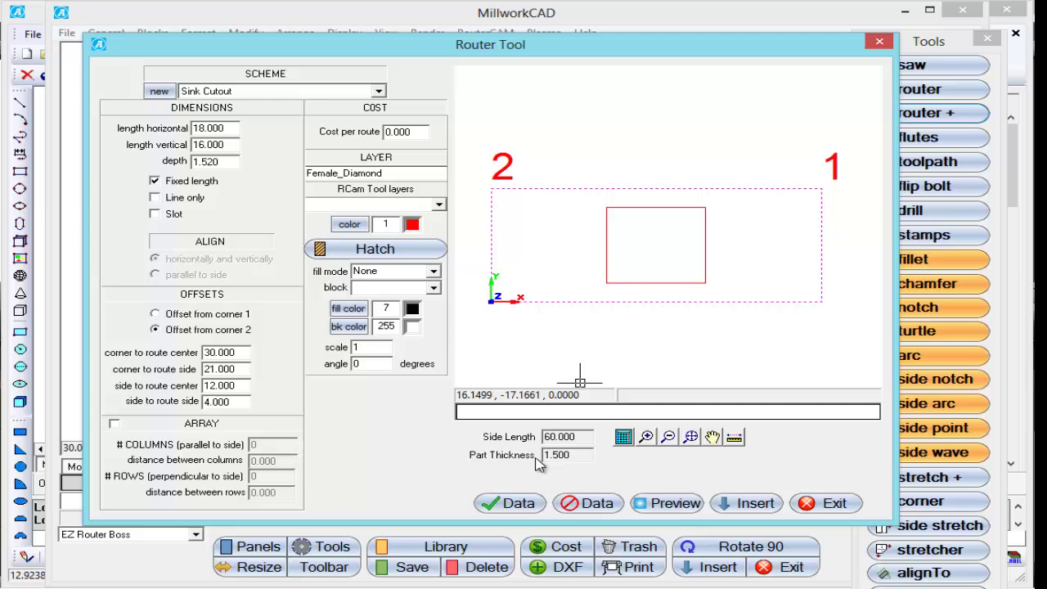
{"action": "left_click", "coordinate": [524, 507]}
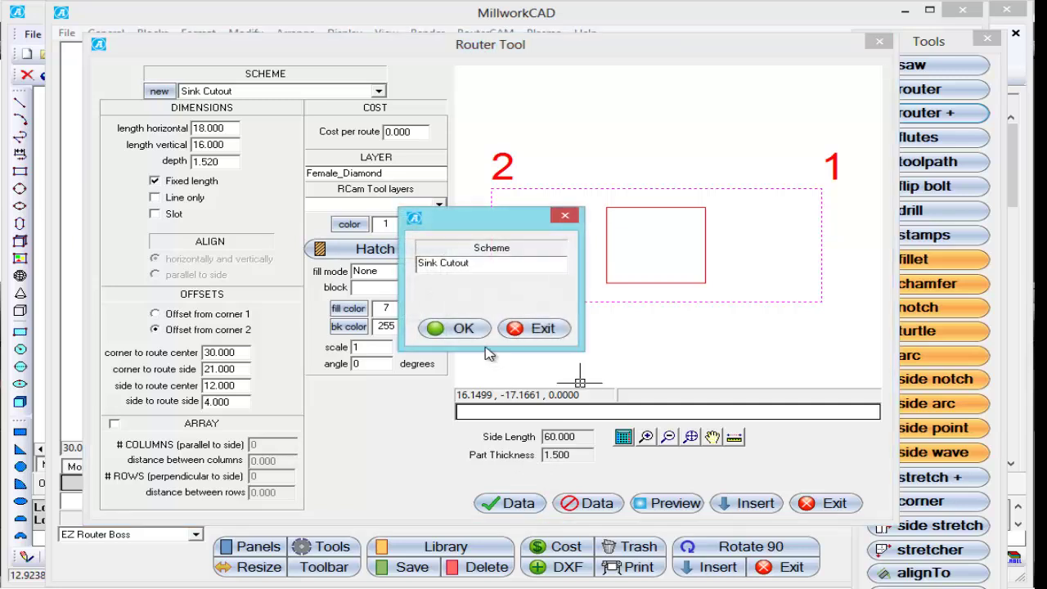
{"action": "left_click", "coordinate": [467, 329]}
{"action": "left_click", "coordinate": [535, 321]}
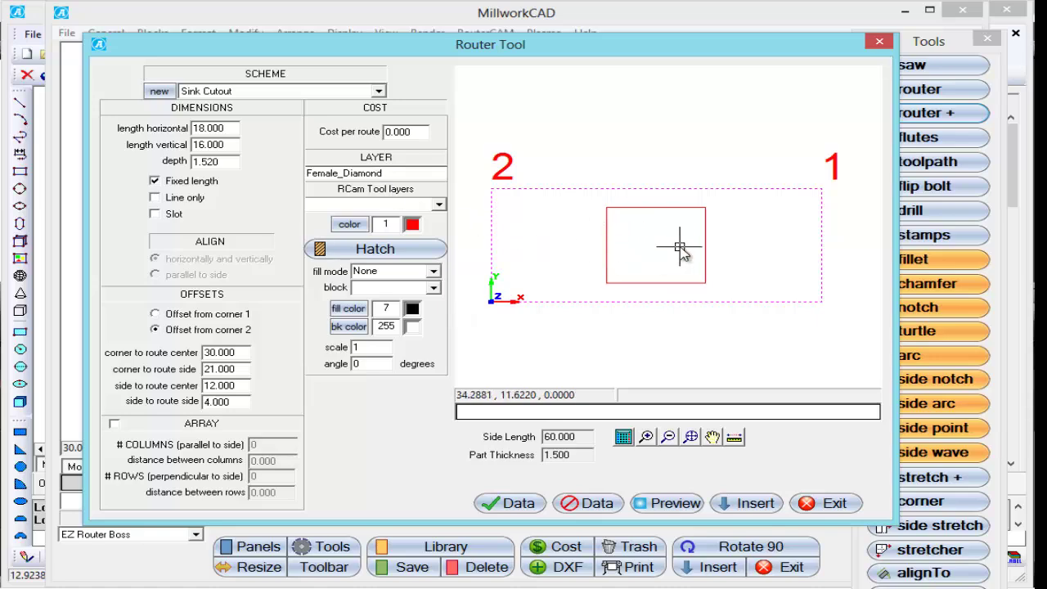
{"action": "left_click", "coordinate": [746, 503]}
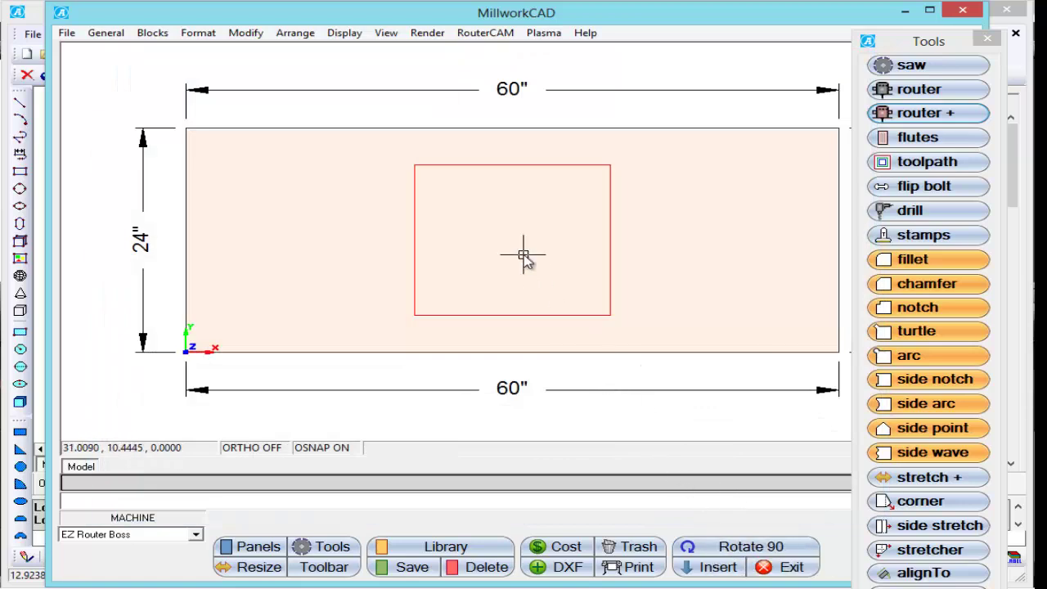
Rotate the panel and cutout 90 degrees to stand 24" wide by 60" tall, then recentre the view.
{"action": "left_click", "coordinate": [717, 548]}
{"action": "middle_click_drag", "start_coordinate": [355, 251], "coordinate": [533, 349]}
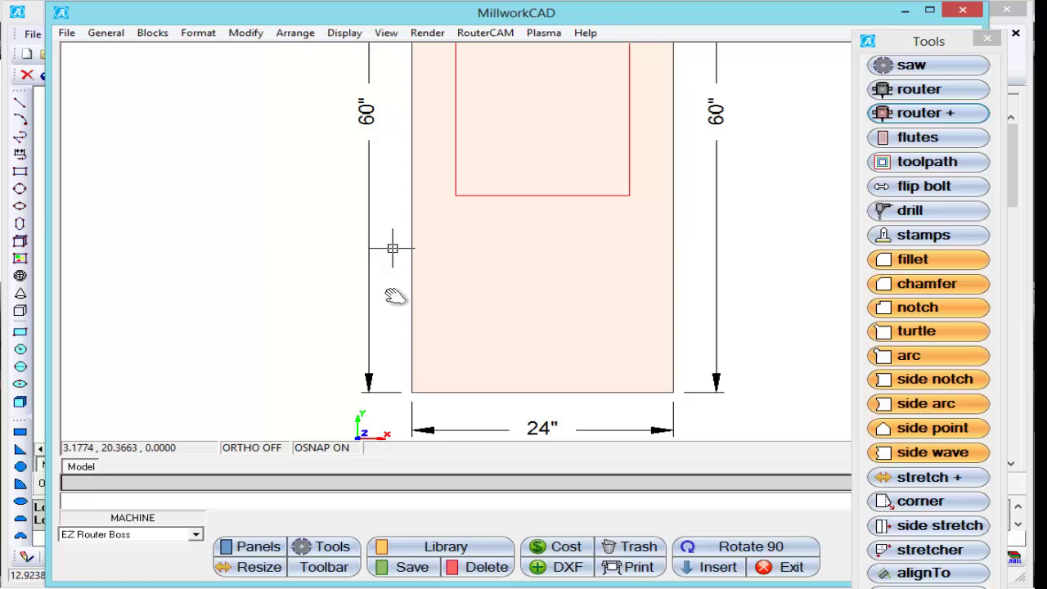
{"action": "scroll", "coordinate": [519, 413], "scroll_direction": "down", "scroll_amount": 3}
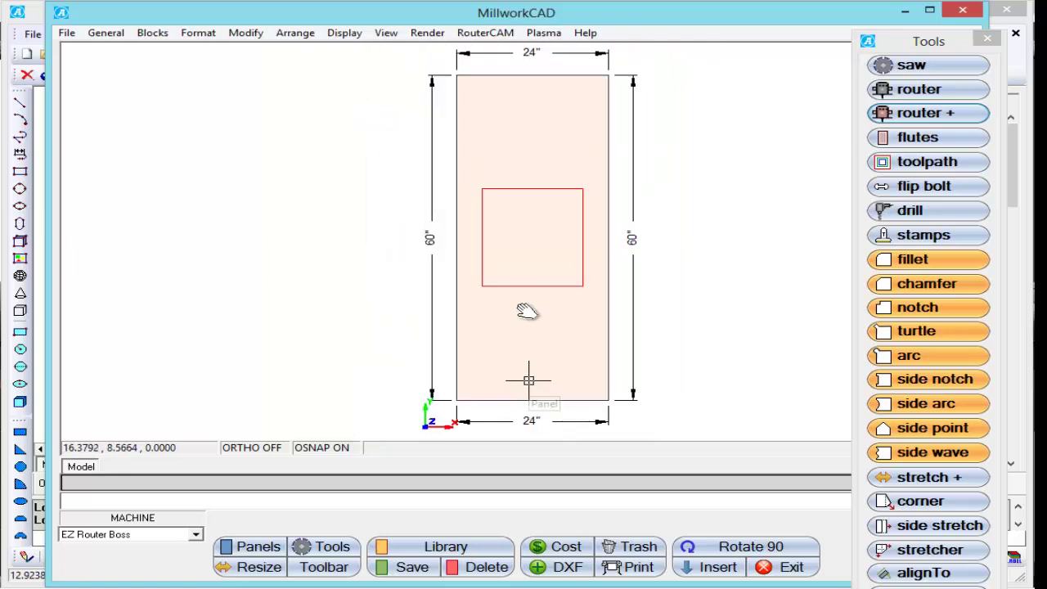
{"action": "middle_click_drag", "start_coordinate": [526, 232], "coordinate": [551, 246]}
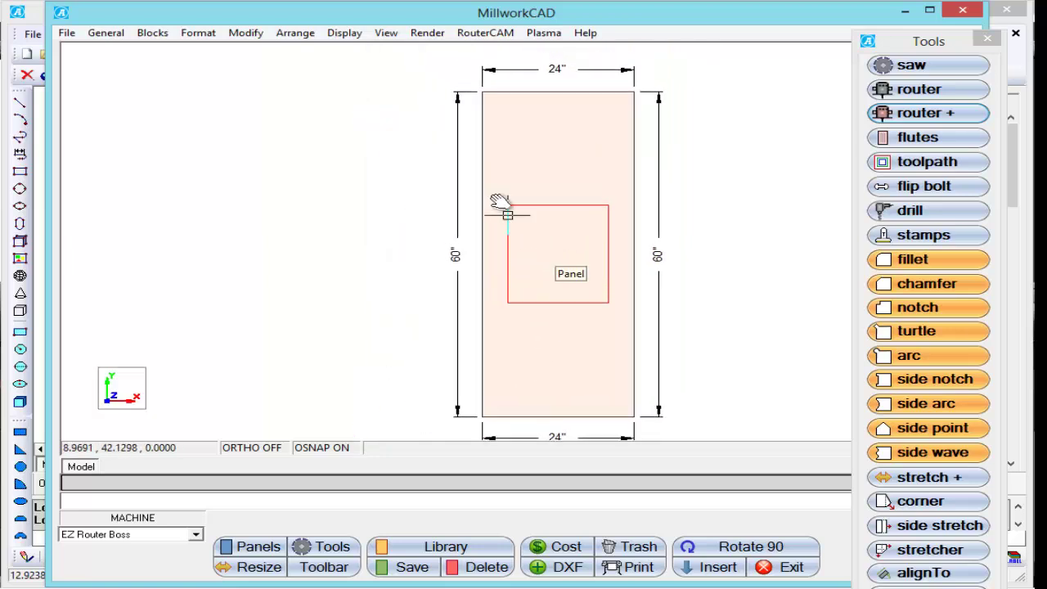
Generate and display G-code with RouterCAM Code Main, accepting the default nesting gap settings.
{"action": "left_click", "coordinate": [479, 34]}
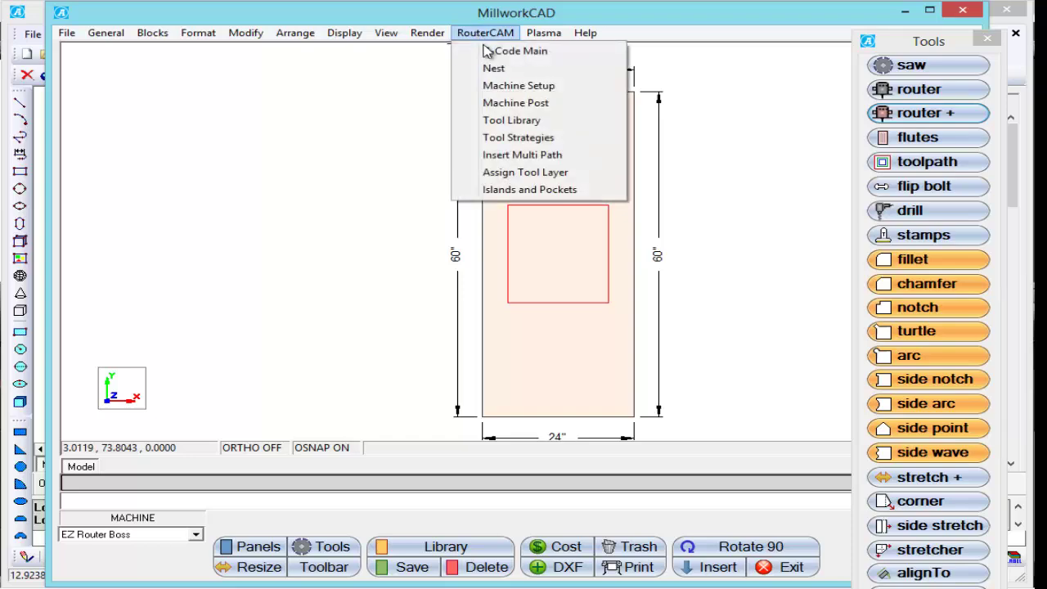
{"action": "left_click", "coordinate": [492, 52]}
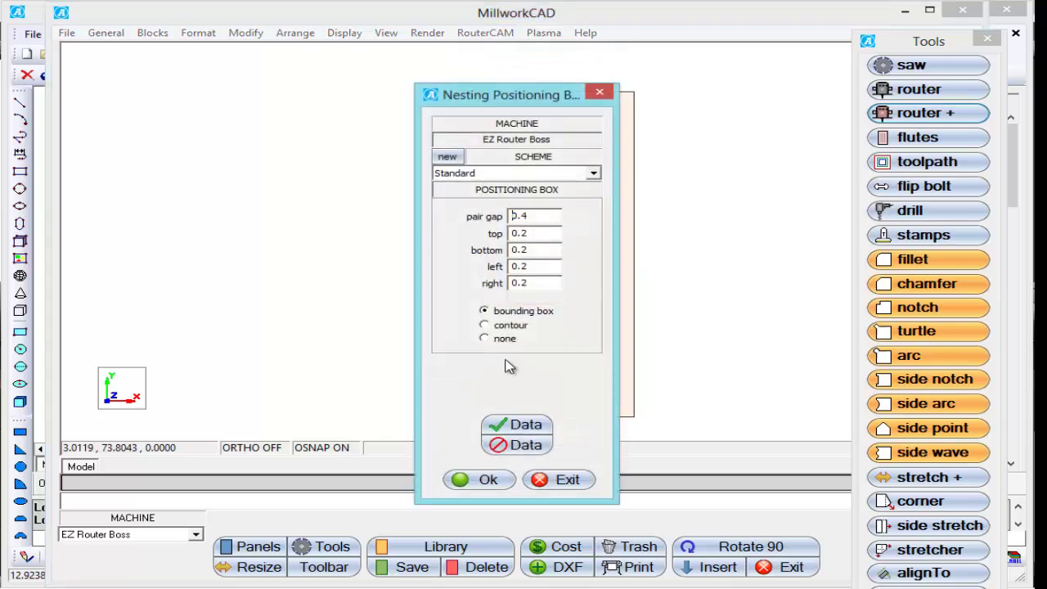
{"action": "left_click", "coordinate": [488, 483]}
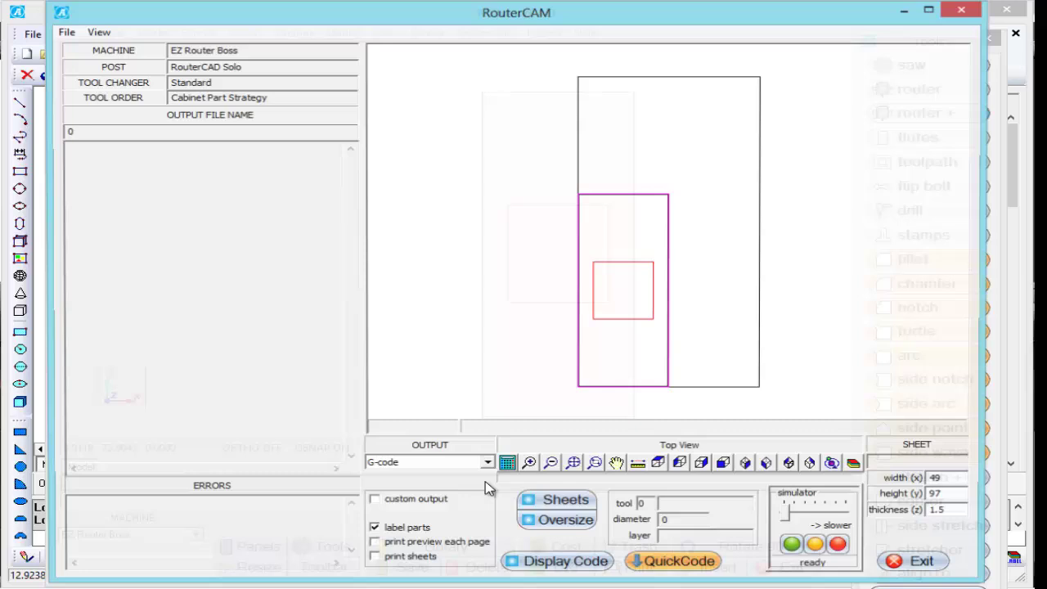
{"action": "left_click", "coordinate": [533, 565]}
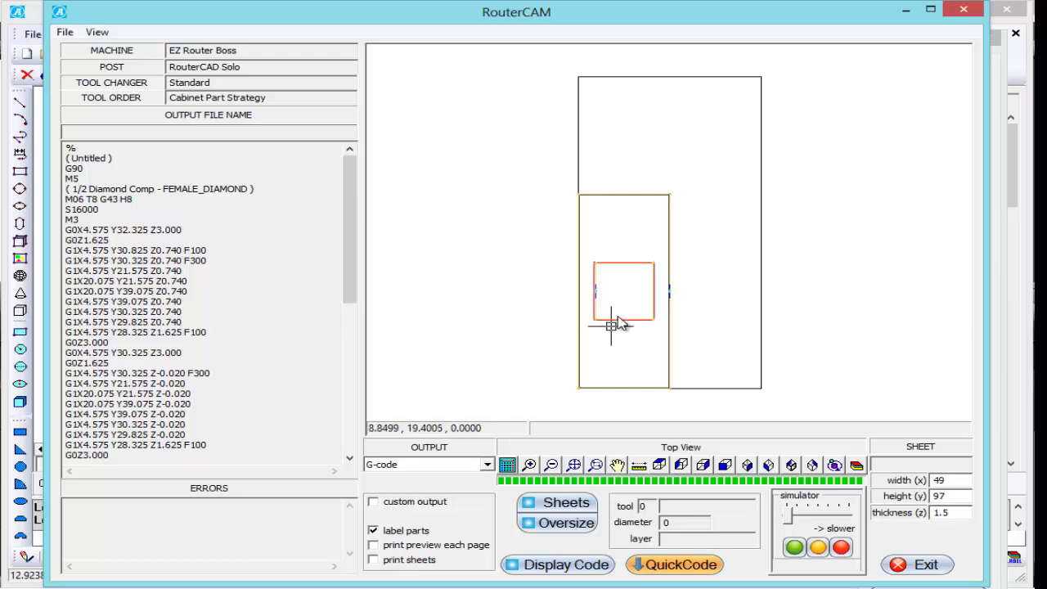
Zoom and pan around the toolpaths to inspect the sink cutout and panel edges.
{"action": "scroll", "coordinate": [600, 294], "scroll_direction": "up", "scroll_amount": 5}
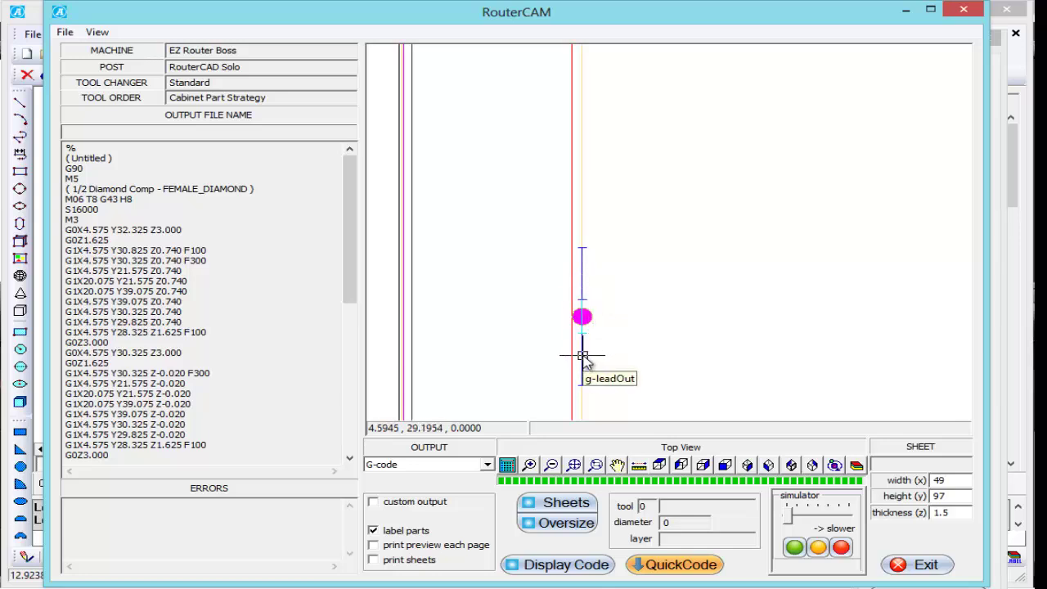
{"action": "scroll", "coordinate": [581, 358], "scroll_direction": "down", "scroll_amount": 3}
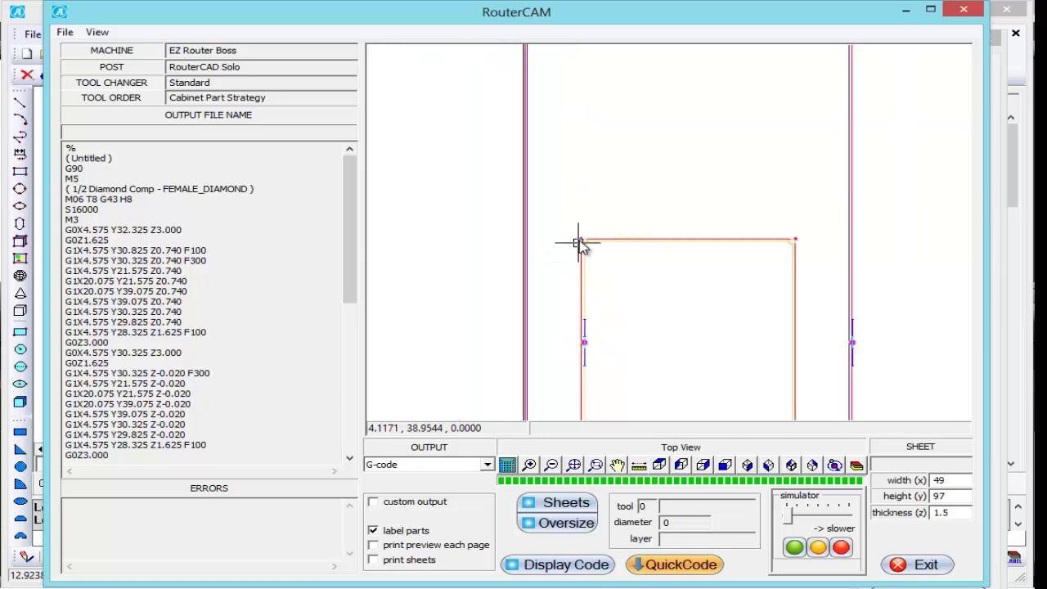
{"action": "scroll", "coordinate": [581, 240], "scroll_direction": "up", "scroll_amount": 3}
{"action": "scroll", "coordinate": [704, 241], "scroll_direction": "down", "scroll_amount": 4}
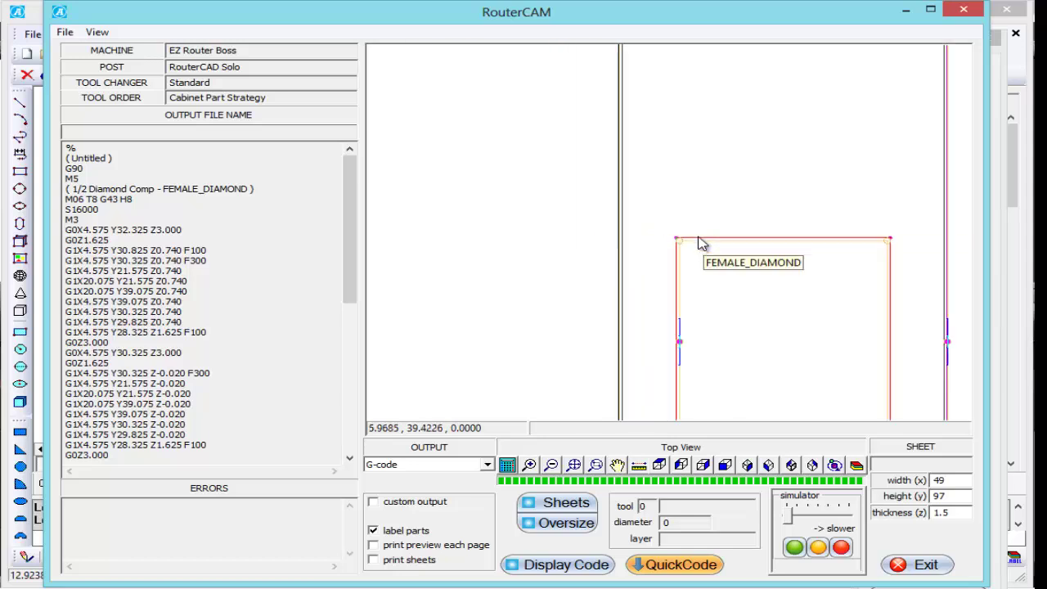
{"action": "middle_click_drag", "start_coordinate": [706, 286], "coordinate": [643, 259]}
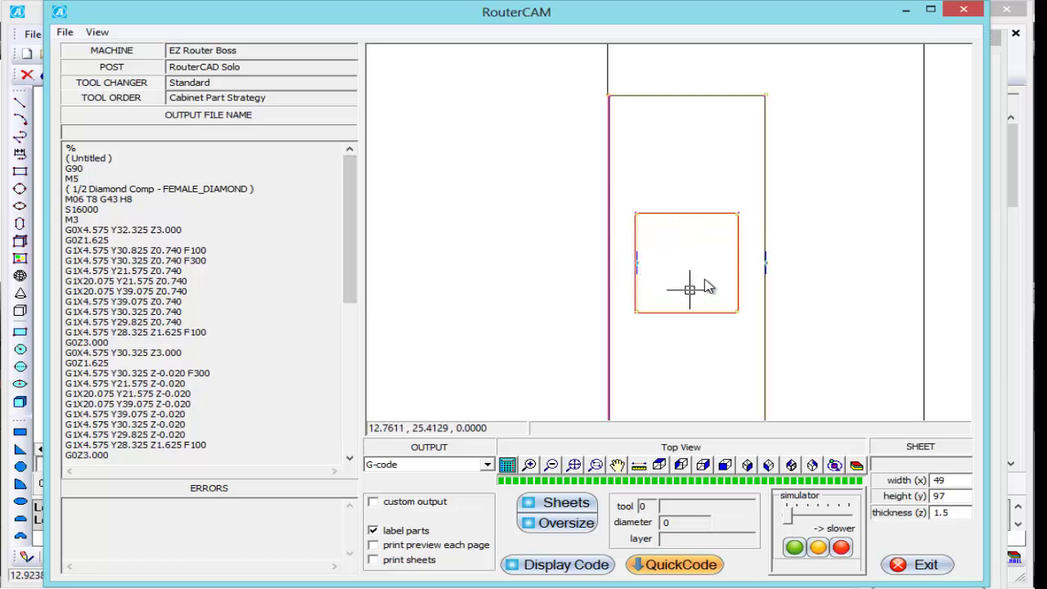
{"action": "left_click_drag", "start_coordinate": [351, 227], "coordinate": [346, 349]}
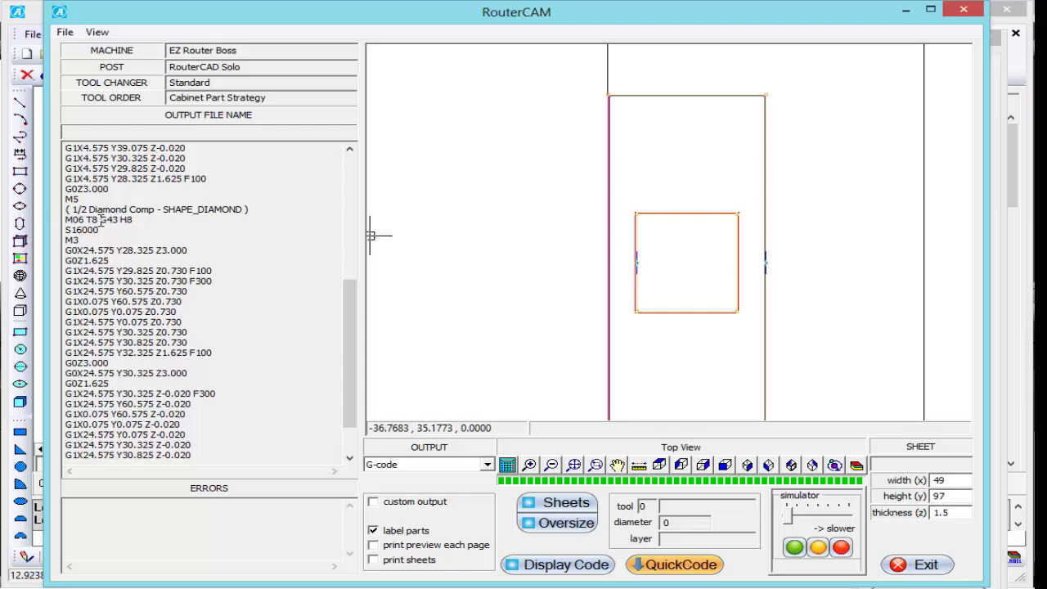
{"action": "left_click_drag", "start_coordinate": [352, 312], "coordinate": [346, 344]}
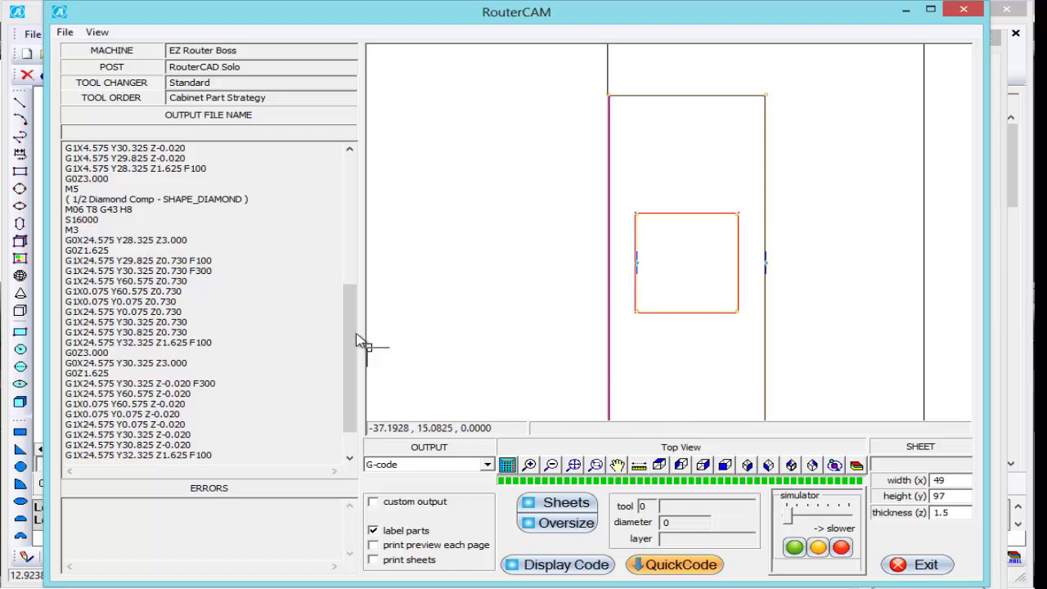
{"action": "left_click_drag", "start_coordinate": [353, 344], "coordinate": [347, 186]}
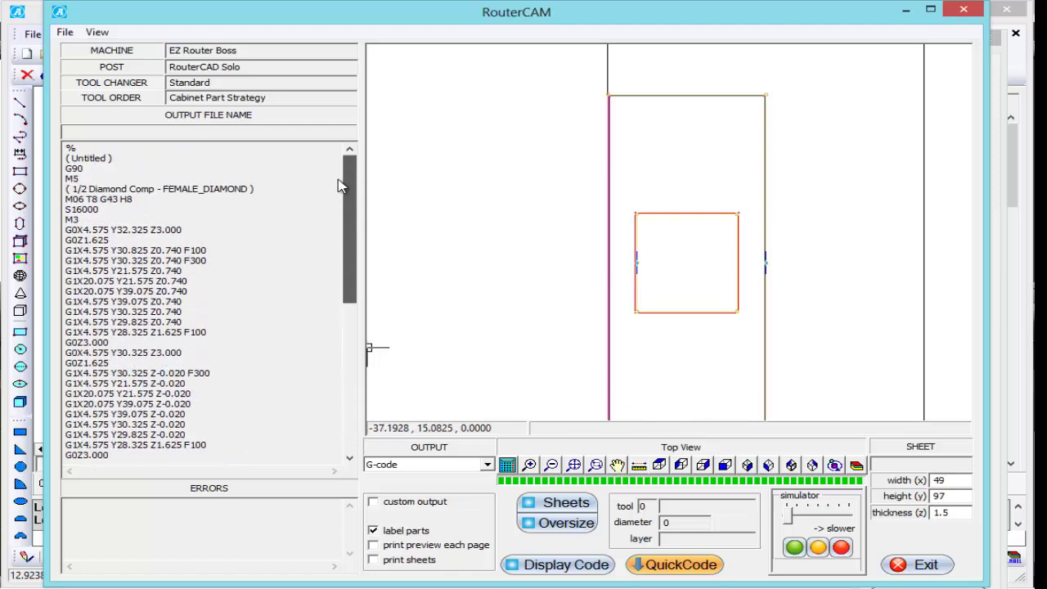